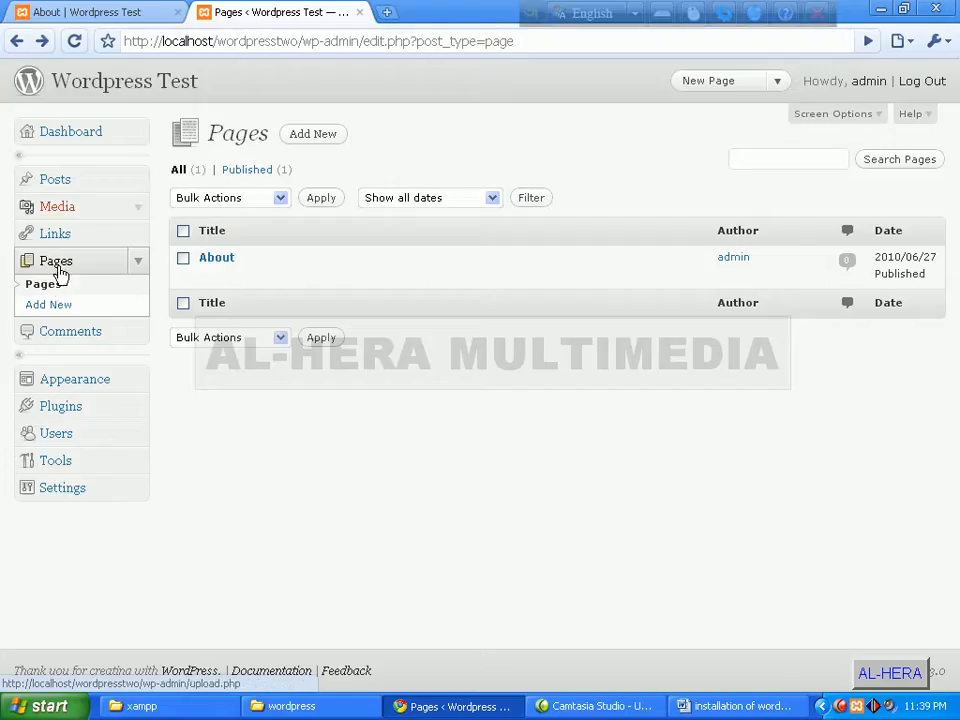
# - View the live site's Home page posts and its About page
pyautogui.click(84, 20)
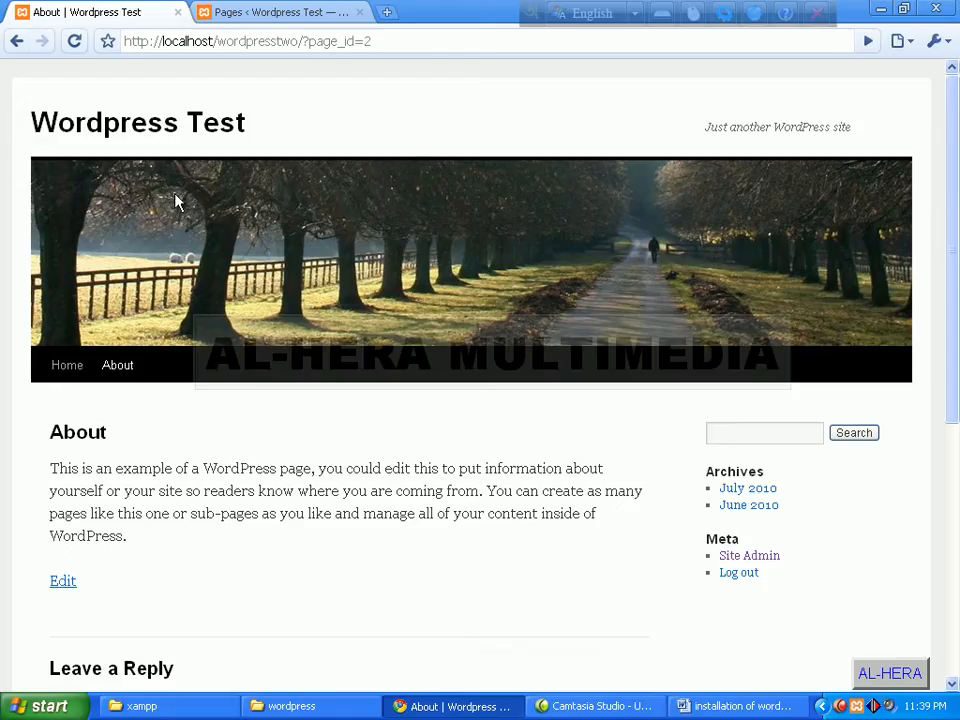
pyautogui.click(66, 372)
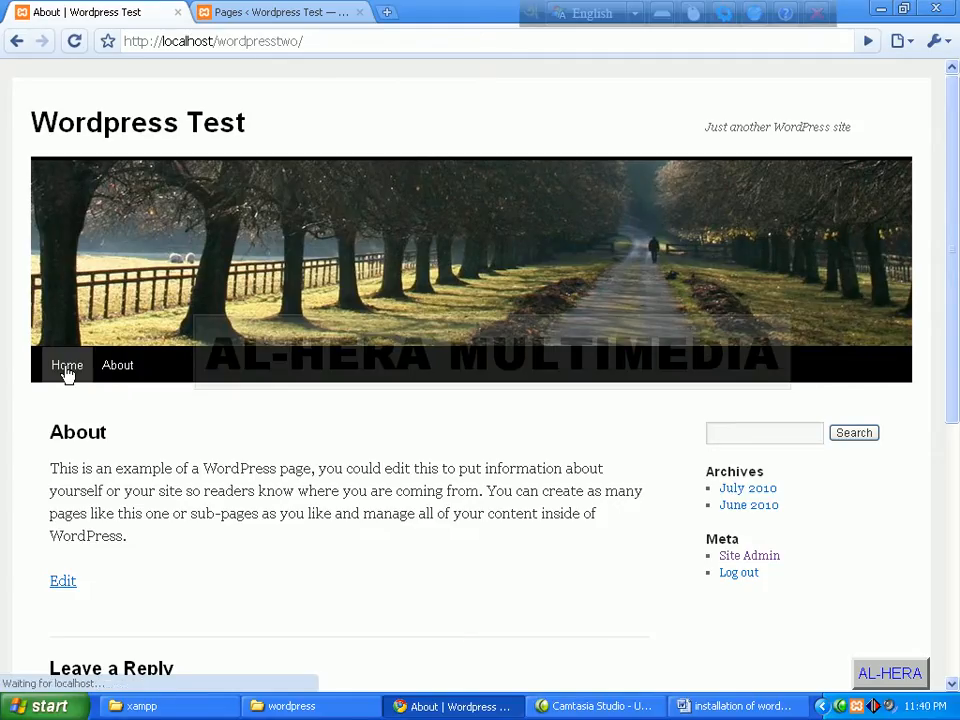
pyautogui.scroll(-2, 92, 428)
pyautogui.scroll(-3, 93, 432)
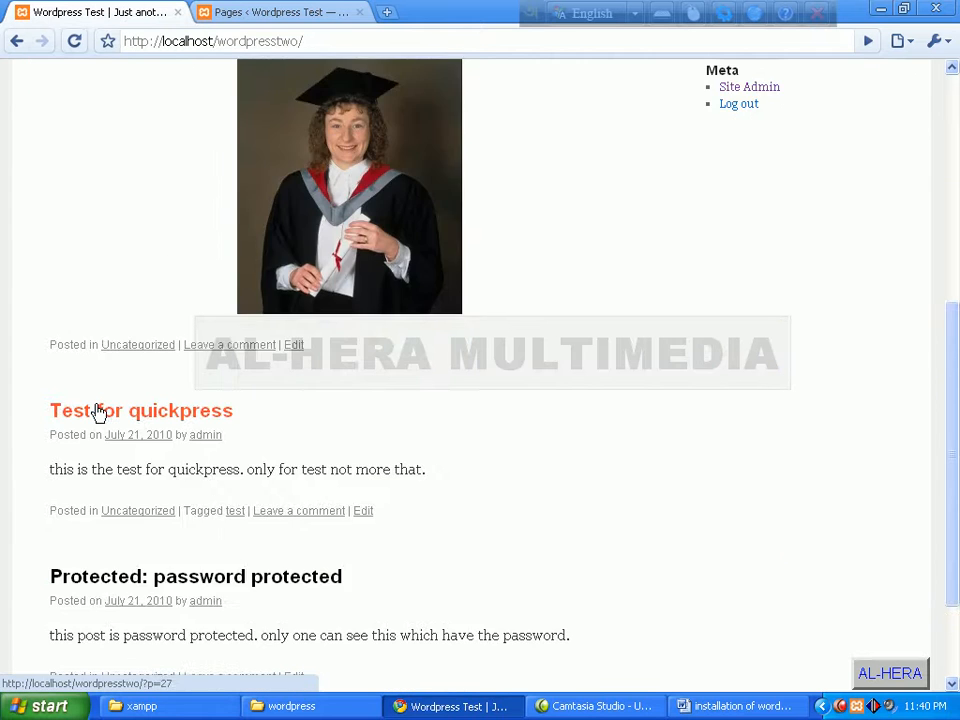
pyautogui.scroll(-2, 96, 410)
pyautogui.scroll(4, 104, 300)
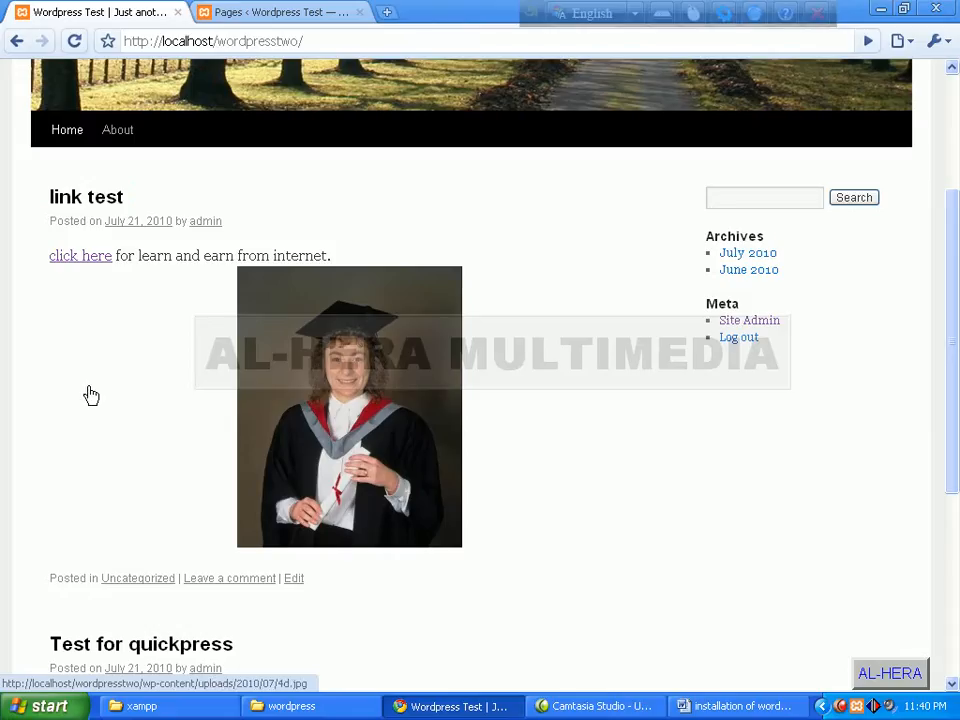
pyautogui.click(117, 135)
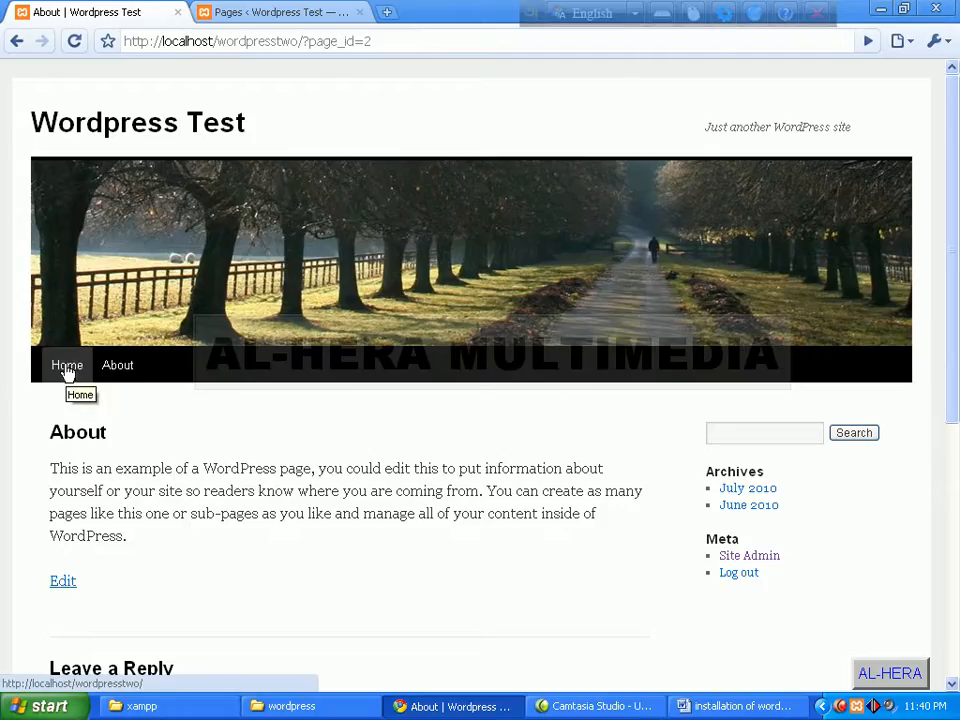
# - Open the About page for editing from the admin Pages list, look over its content, and return to the list
pyautogui.click(259, 13)
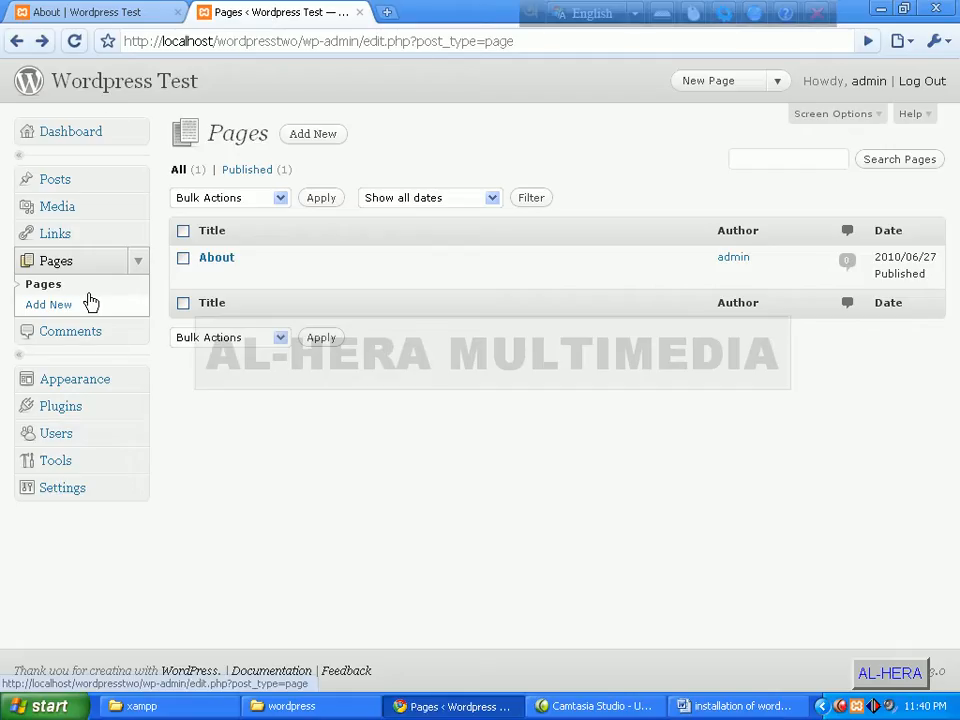
pyautogui.moveTo(221, 259)
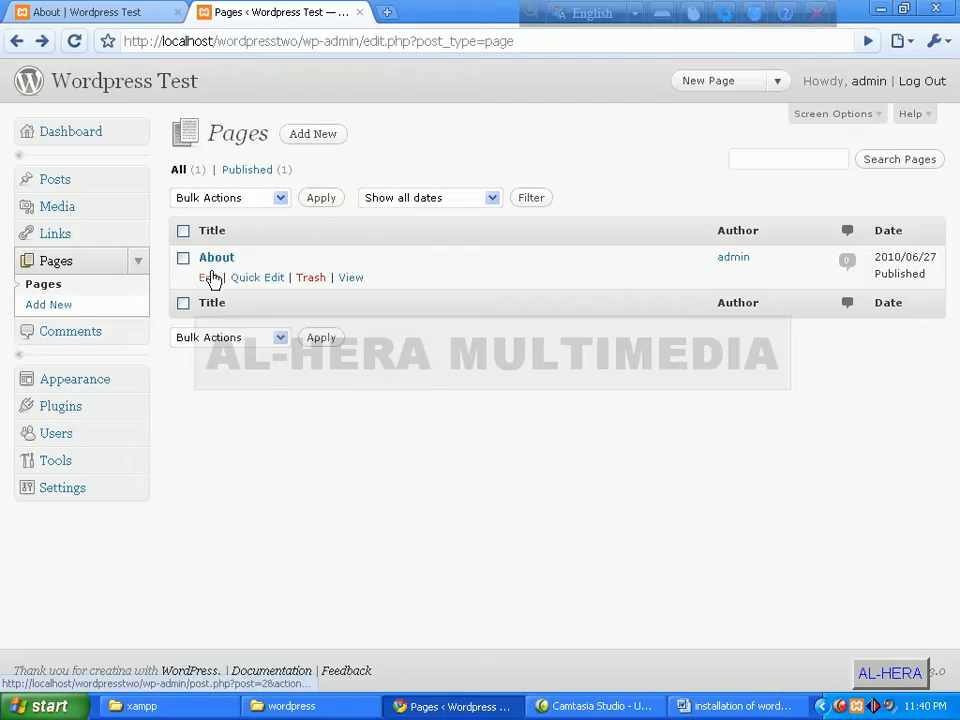
pyautogui.moveTo(240, 279)
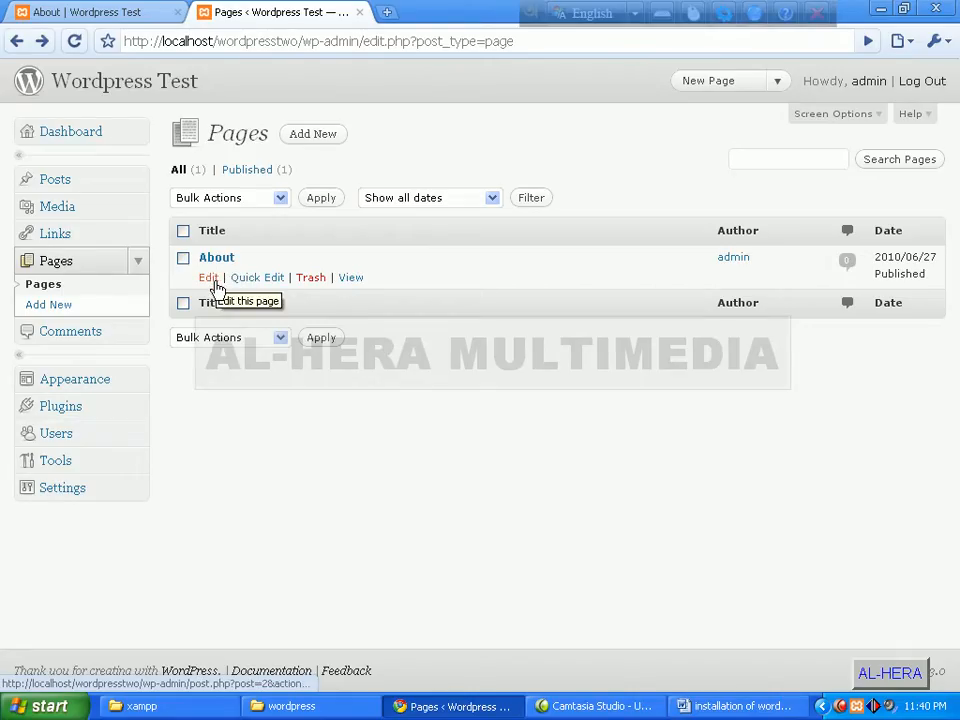
pyautogui.click(208, 279)
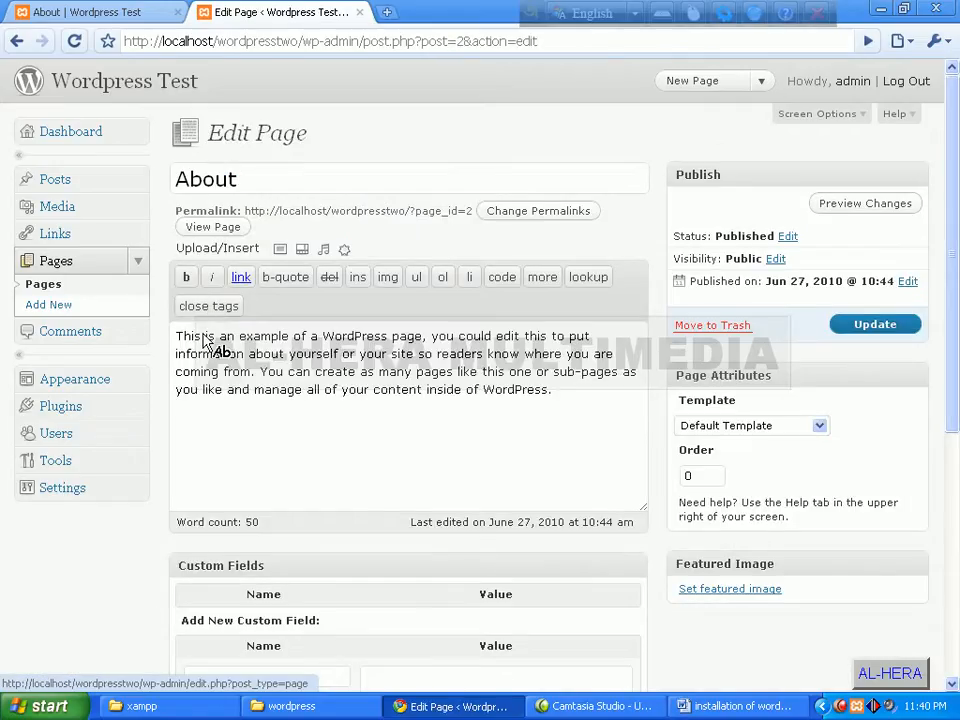
pyautogui.click(556, 394)
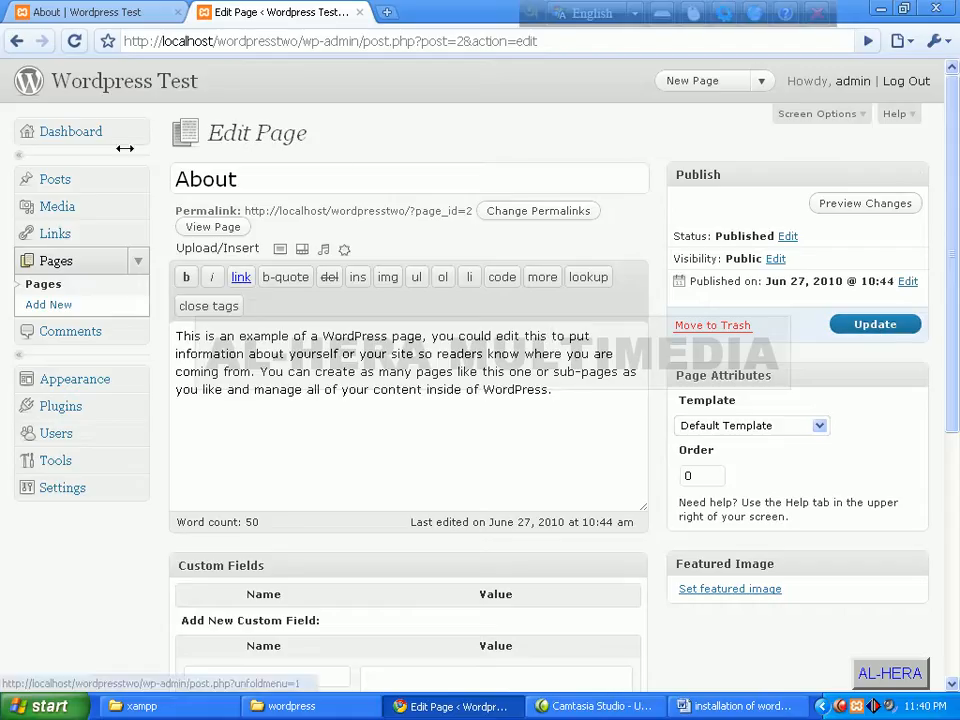
pyautogui.click(16, 41)
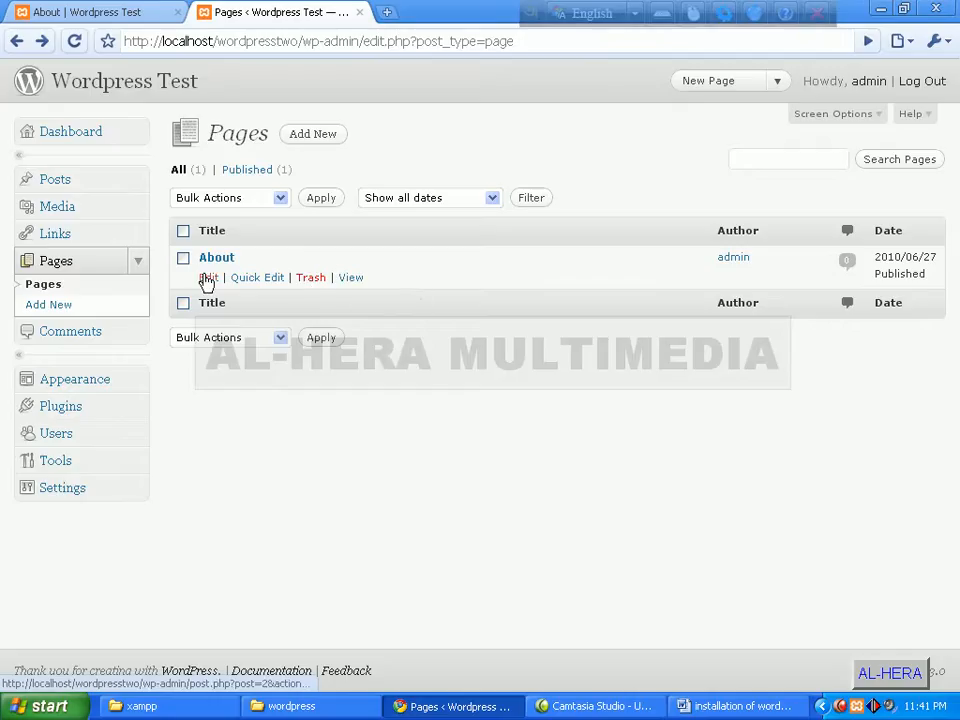
# - Start a new page with the title "contact"
pyautogui.click(55, 306)
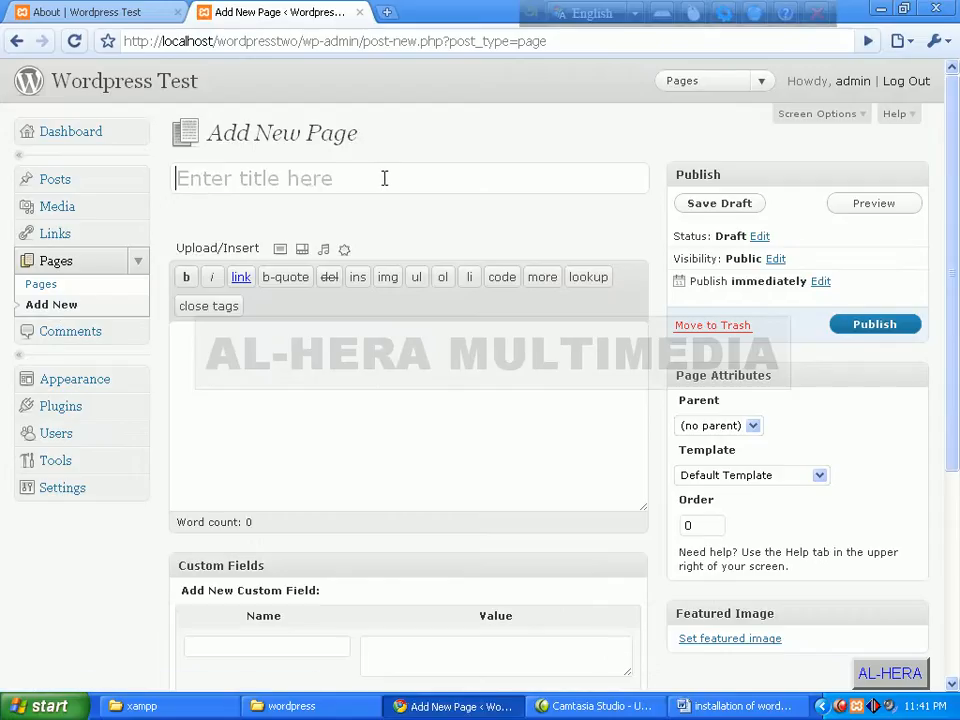
pyautogui.write('c')
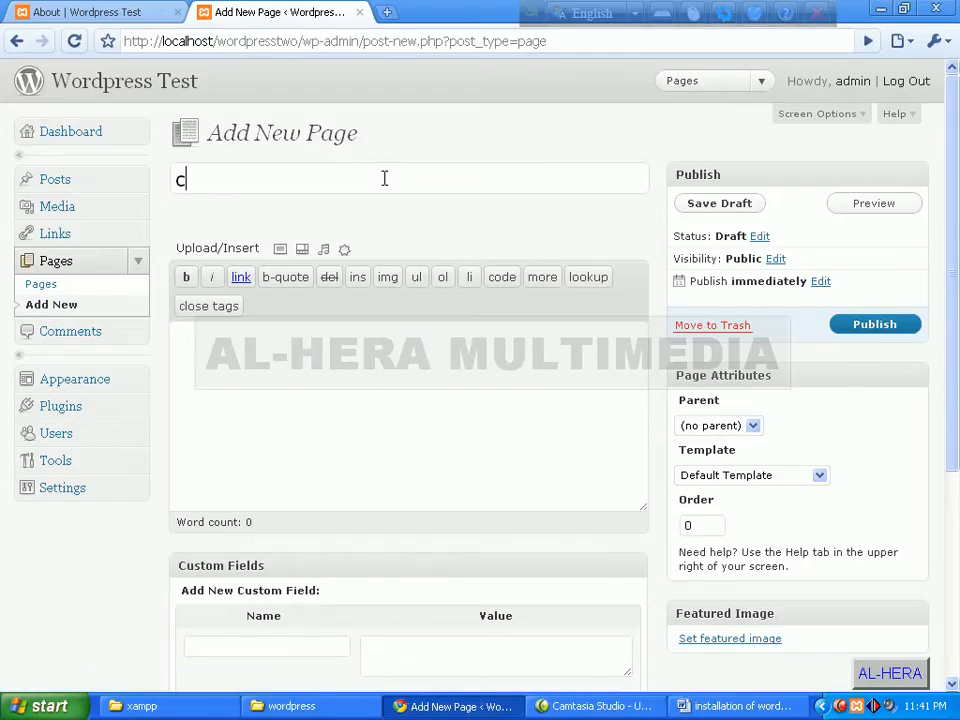
pyautogui.press('BackSpace')
pyautogui.write('contact')
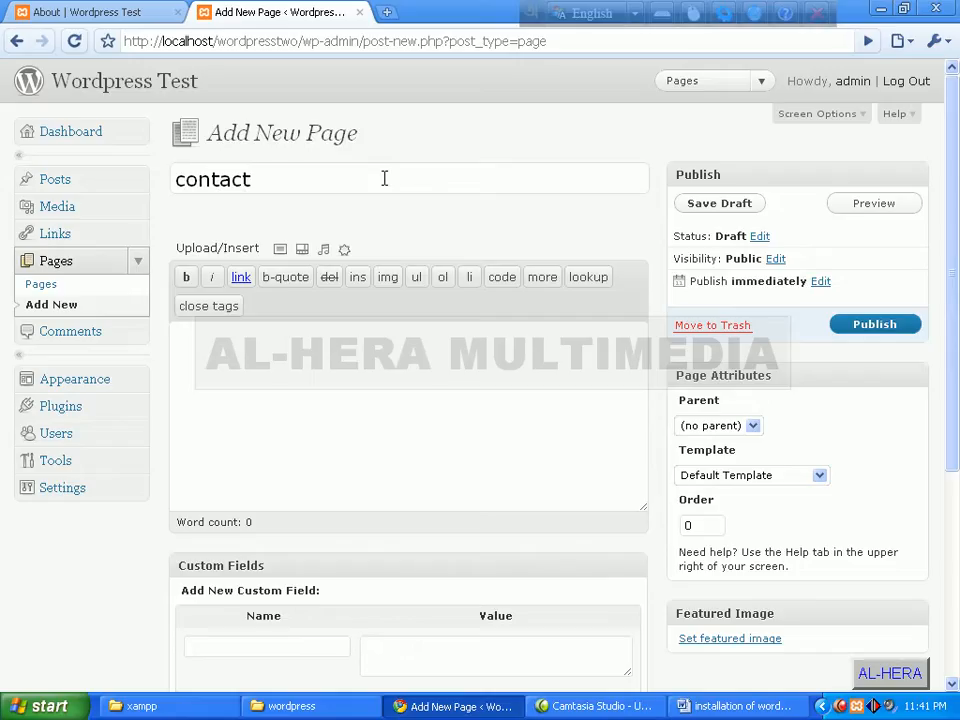
# - Write "This is the contact page. you can follow the address below" as the opening line of the page body
pyautogui.click(250, 443)
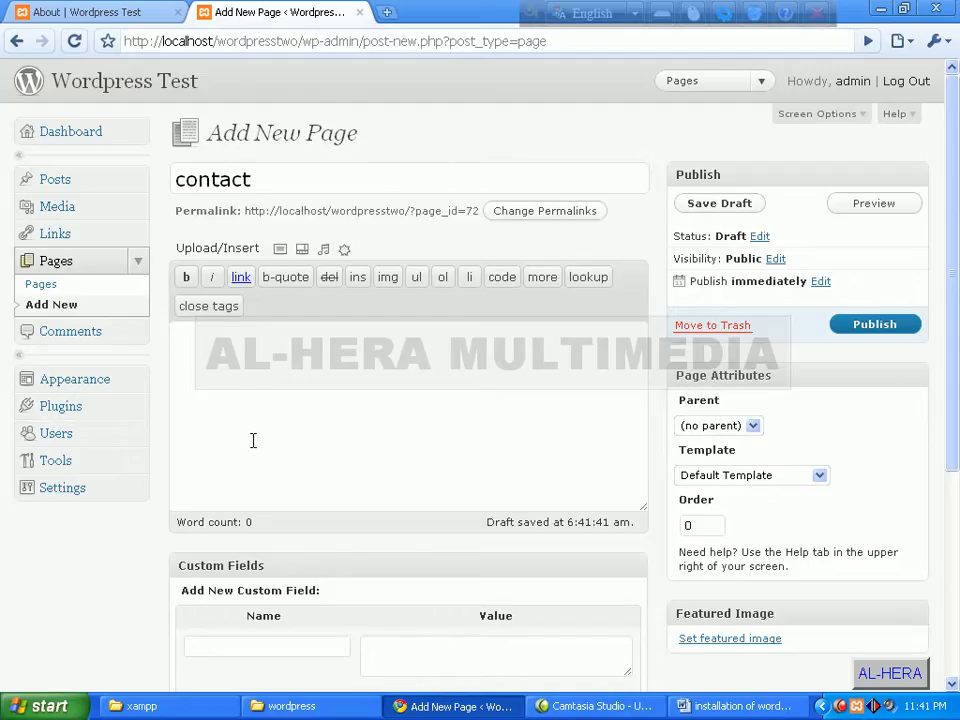
pyautogui.write('This is the  contac')
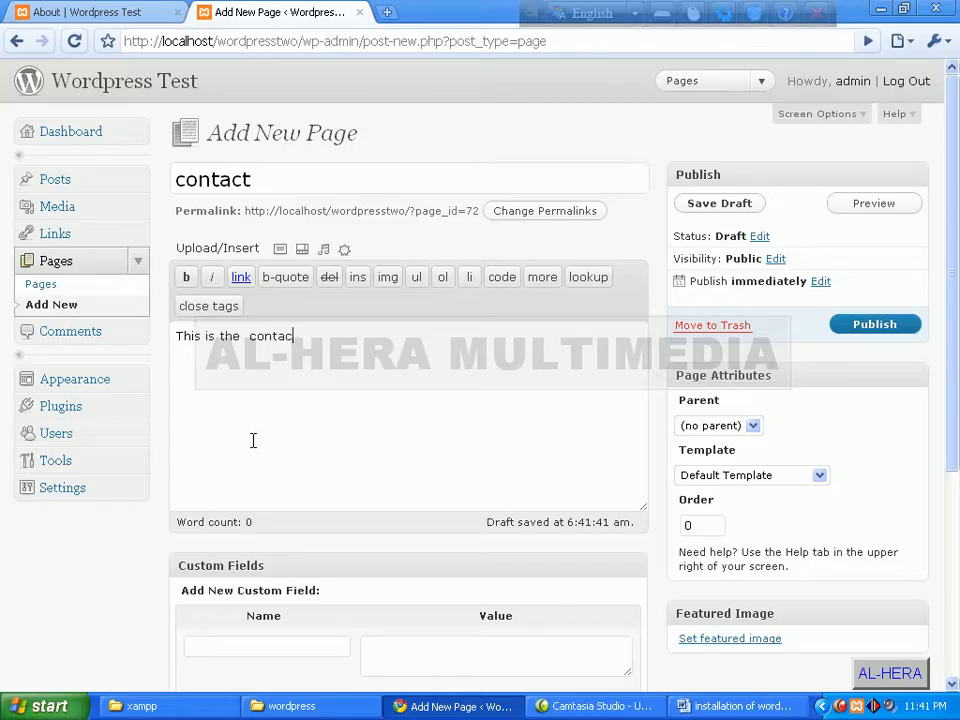
pyautogui.write('t page. youca')
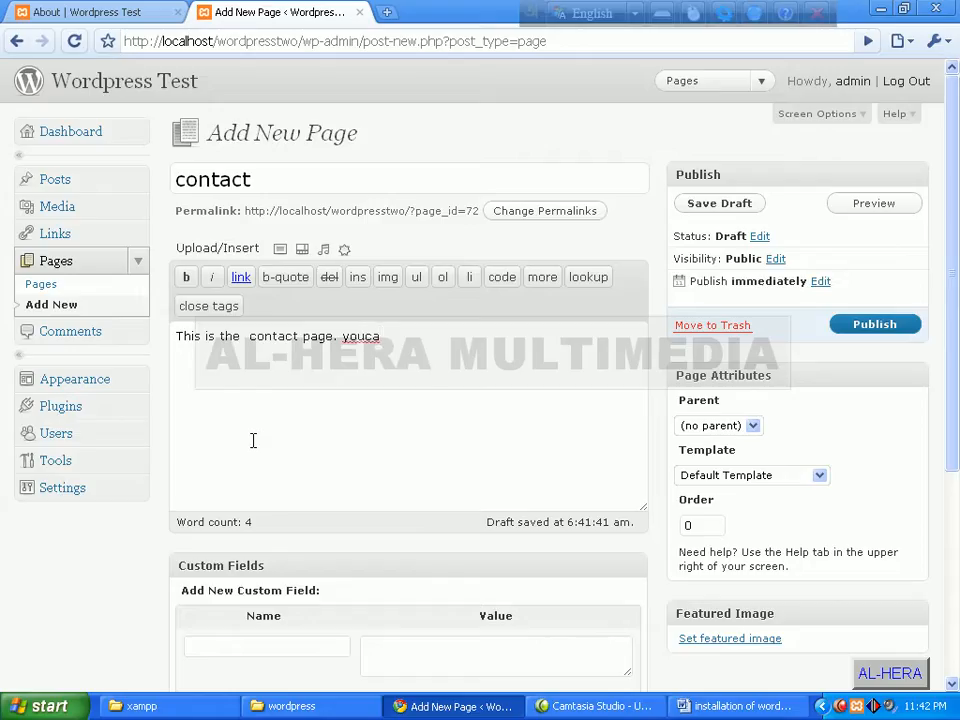
pyautogui.press('BackSpace')
pyautogui.press('BackSpace')
pyautogui.write('can follow tha')
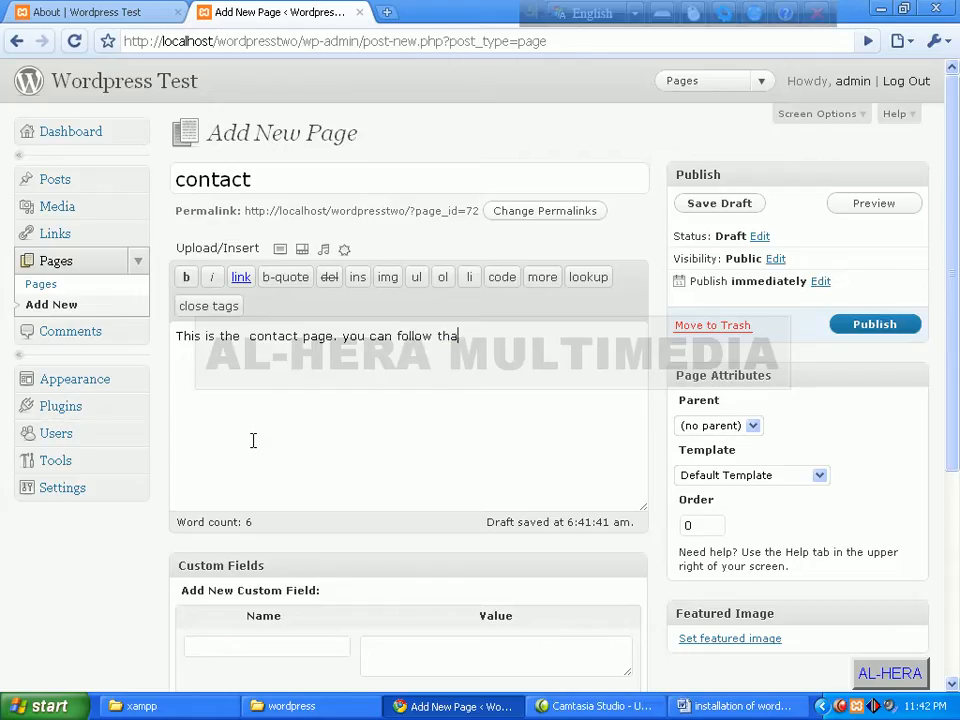
pyautogui.press('BackSpace')
pyautogui.write('e address below')
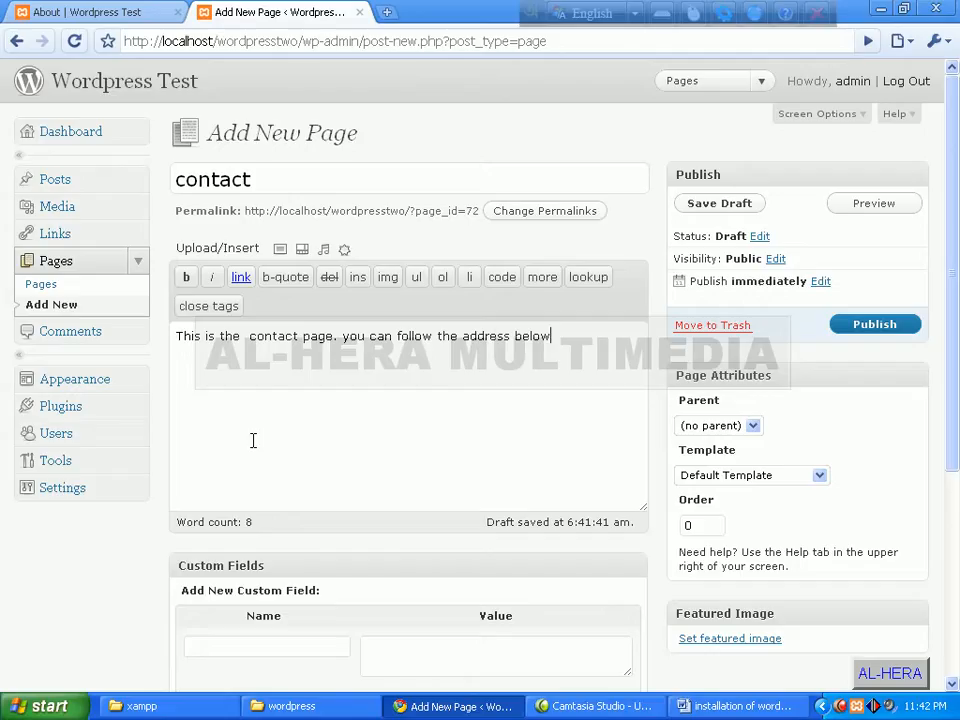
# - Add the lines "Alhera multimedia" and "Dhaka." below the opening line, separated from it by a blank line
pyautogui.press('Return')
pyautogui.write('Alhera multimedio')
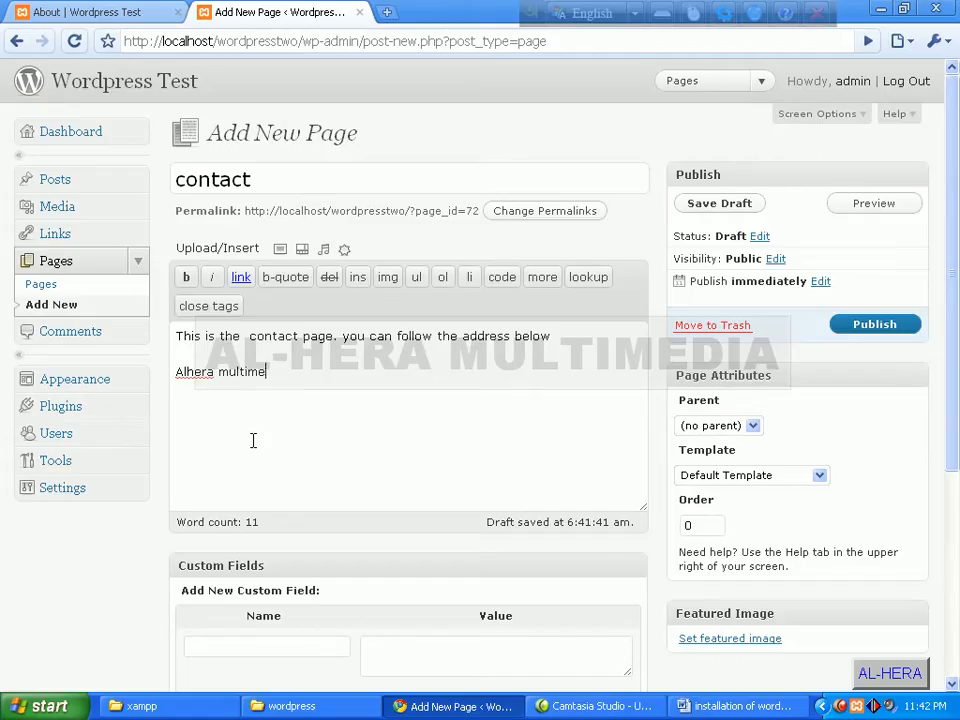
pyautogui.press('BackSpace')
pyautogui.press('BackSpace')
pyautogui.write('ia')
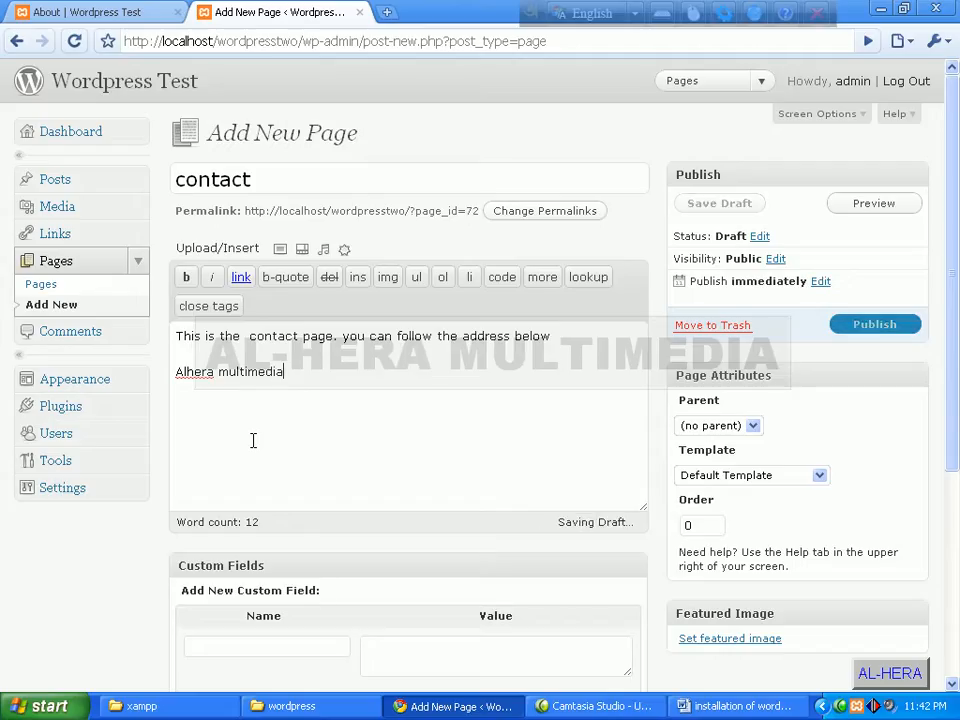
pyautogui.press('Return')
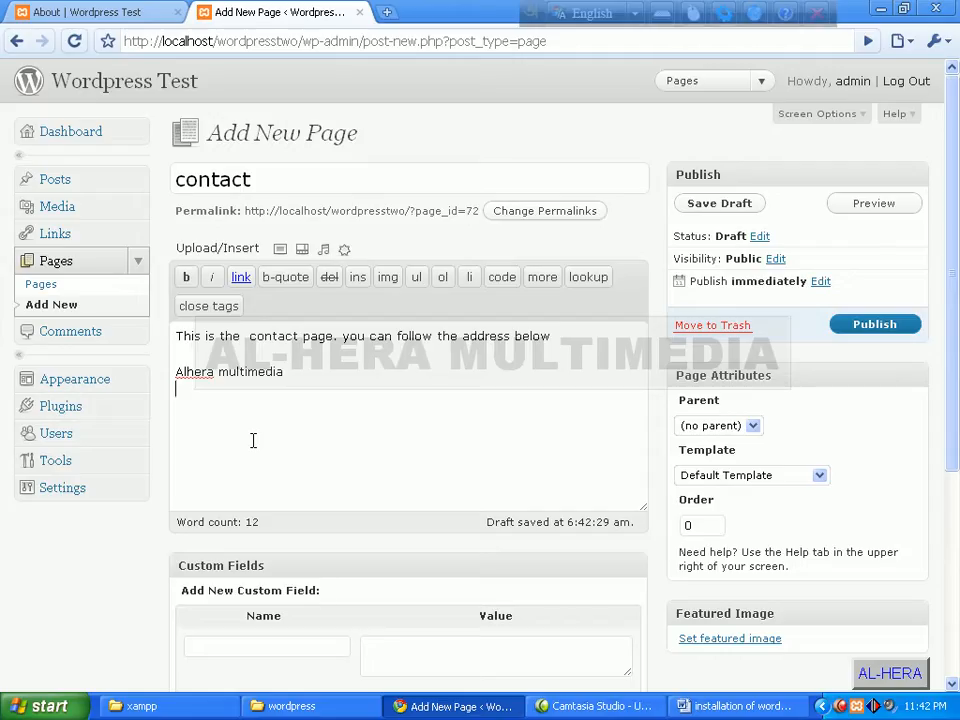
pyautogui.write('Dhaka.')
# - Publish the contact page
pyautogui.scroll(-3, 497, 470)
pyautogui.scroll(3, 501, 476)
pyautogui.click(876, 328)
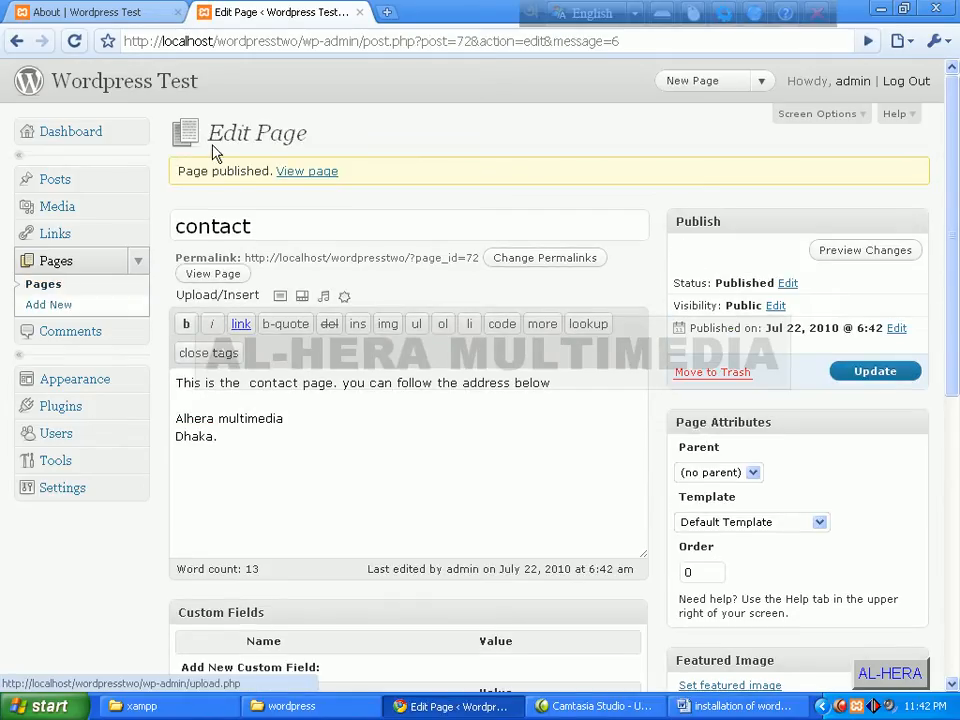
pyautogui.moveTo(189, 170); pyautogui.dragTo(384, 176)
pyautogui.click(380, 176)
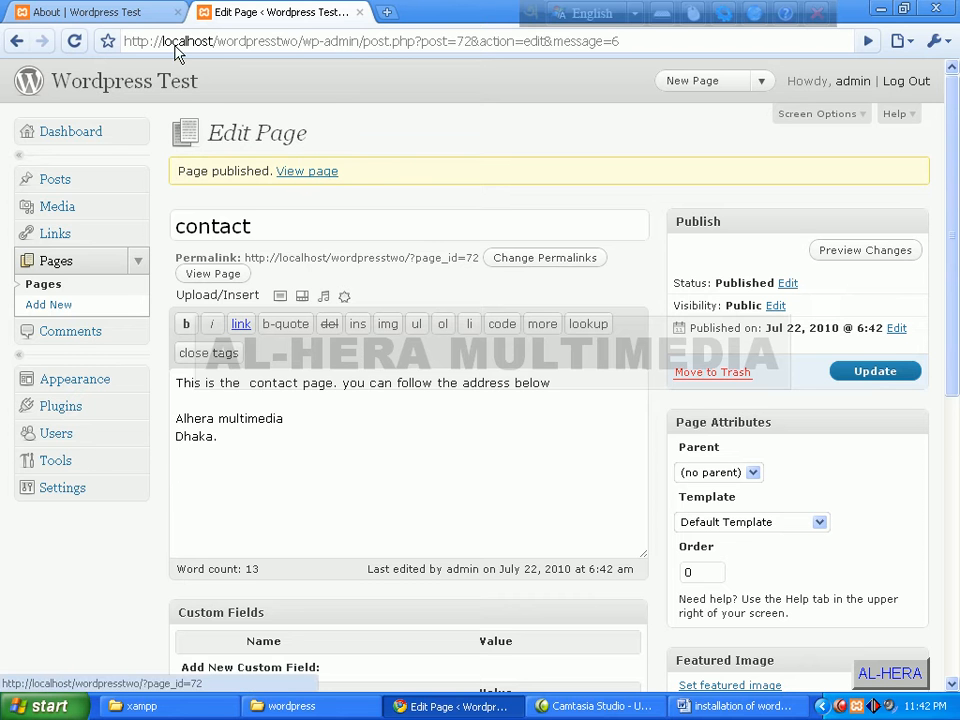
# - Reload the live site, open the contact page from its navigation, and check the introduction and address text
pyautogui.click(122, 12)
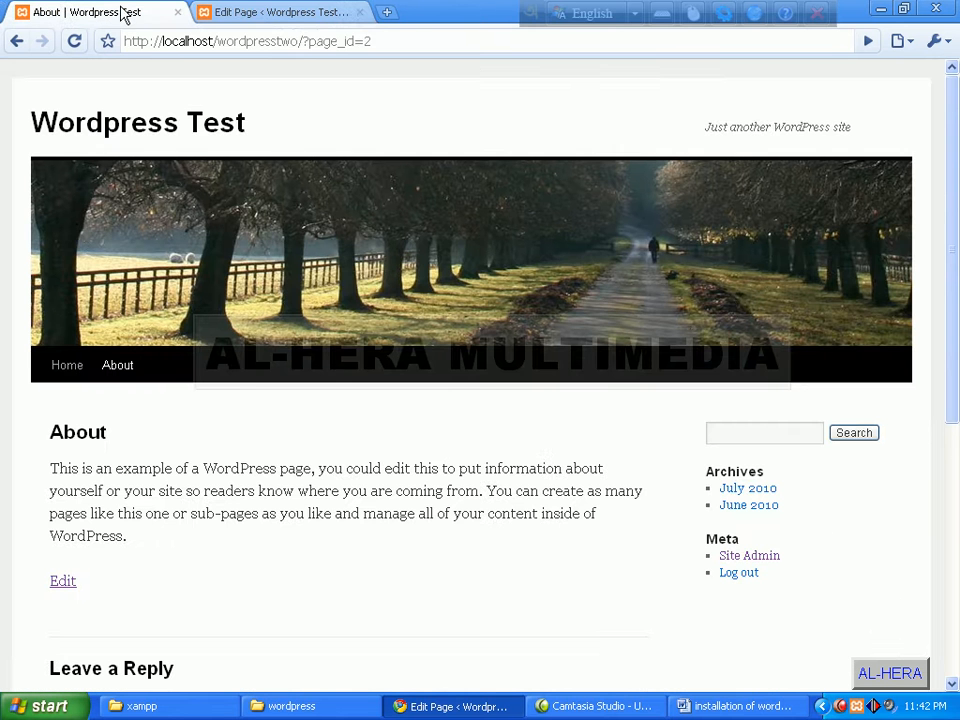
pyautogui.click(76, 43)
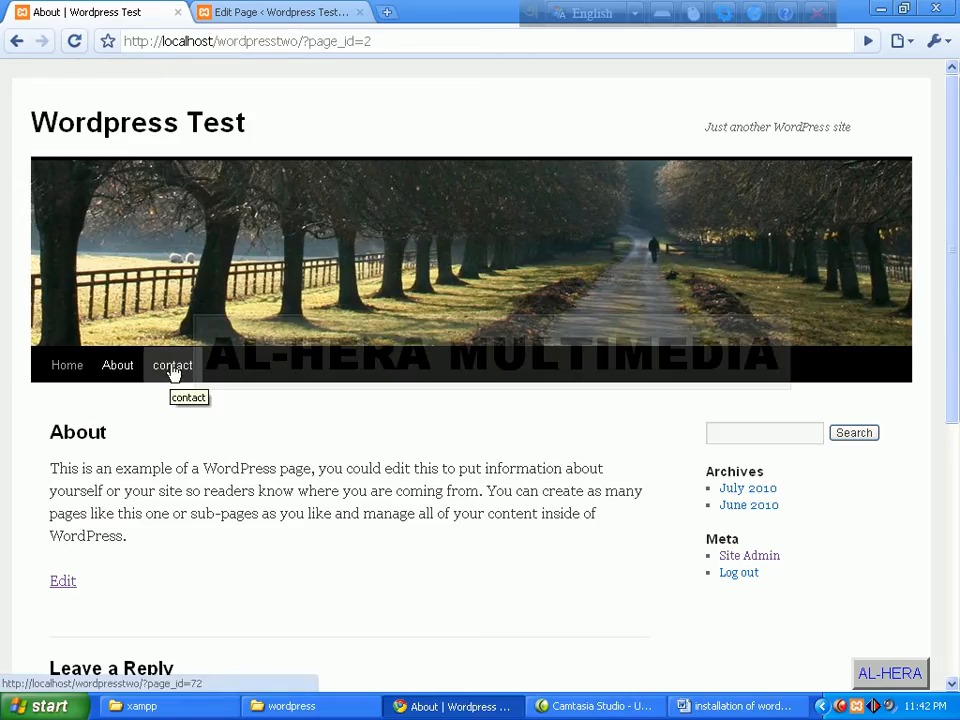
pyautogui.click(172, 367)
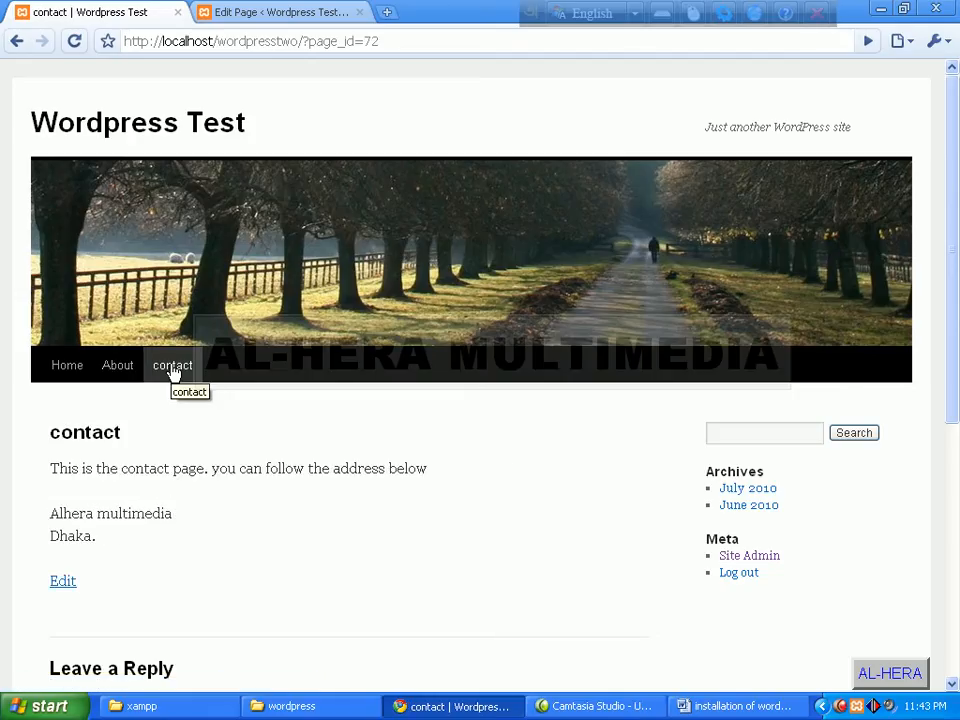
pyautogui.moveTo(59, 468); pyautogui.dragTo(463, 467)
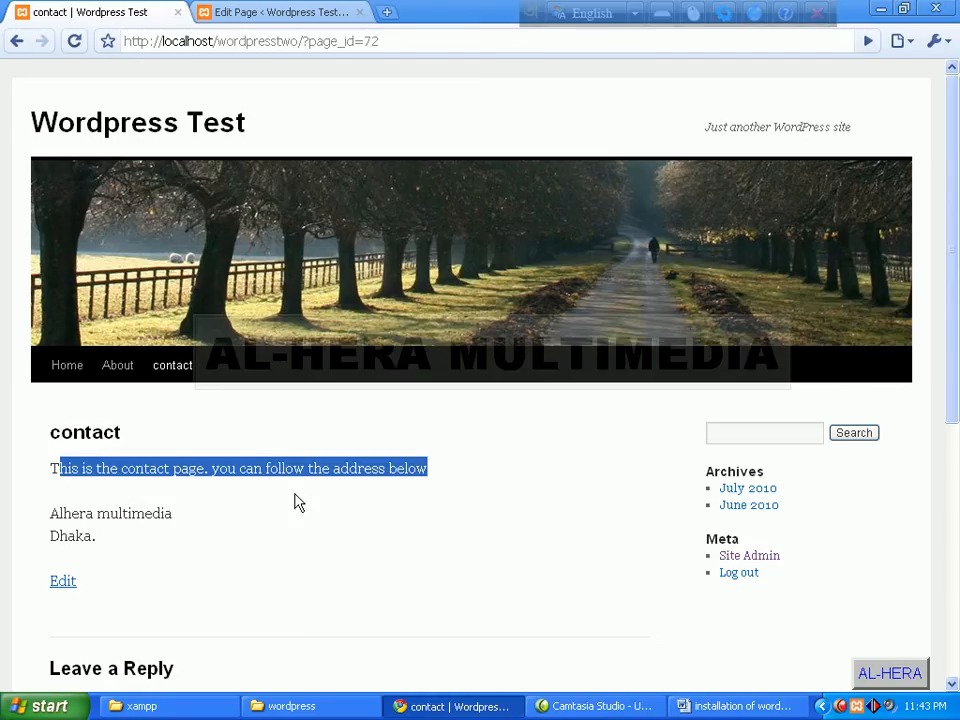
pyautogui.moveTo(49, 511); pyautogui.dragTo(336, 513)
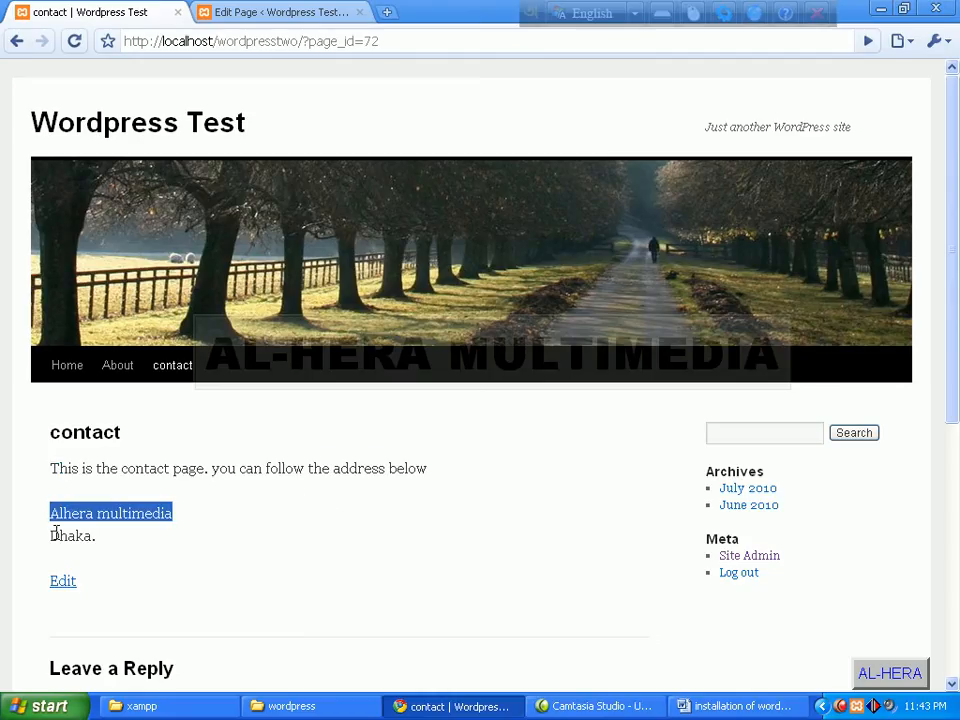
pyautogui.moveTo(58, 535); pyautogui.dragTo(216, 541)
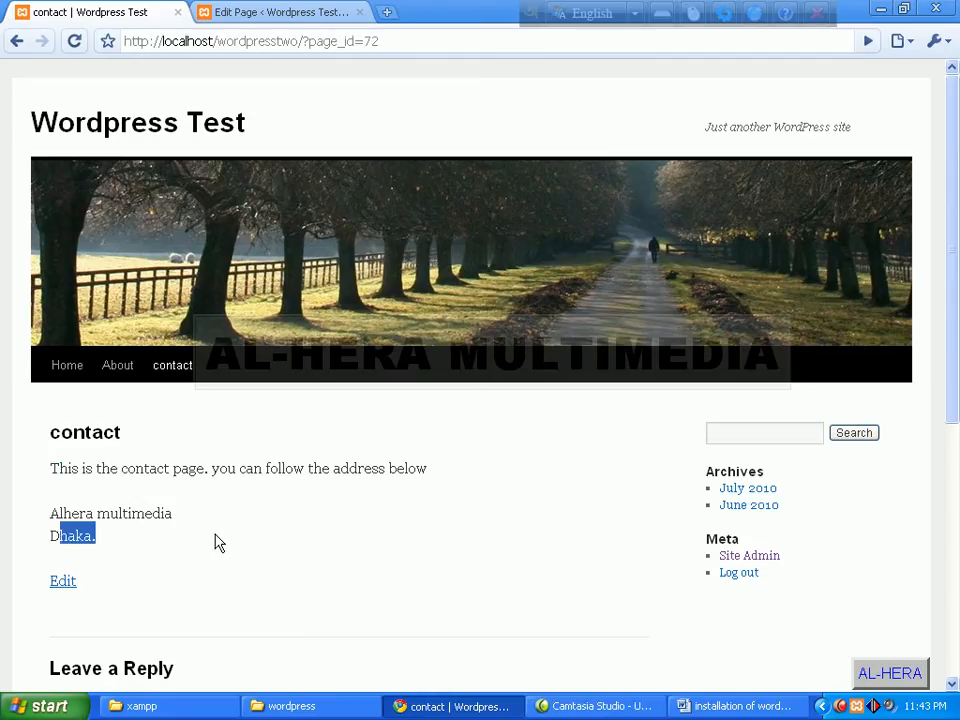
# - Return to the site administration and open the list of all pages
pyautogui.click(268, 14)
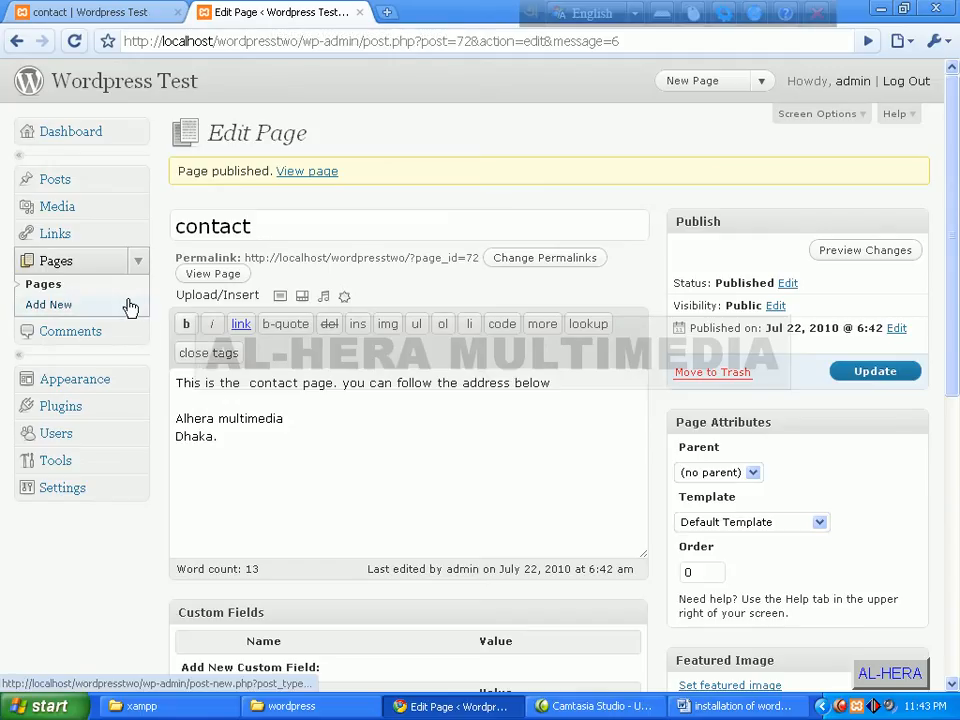
pyautogui.click(44, 287)
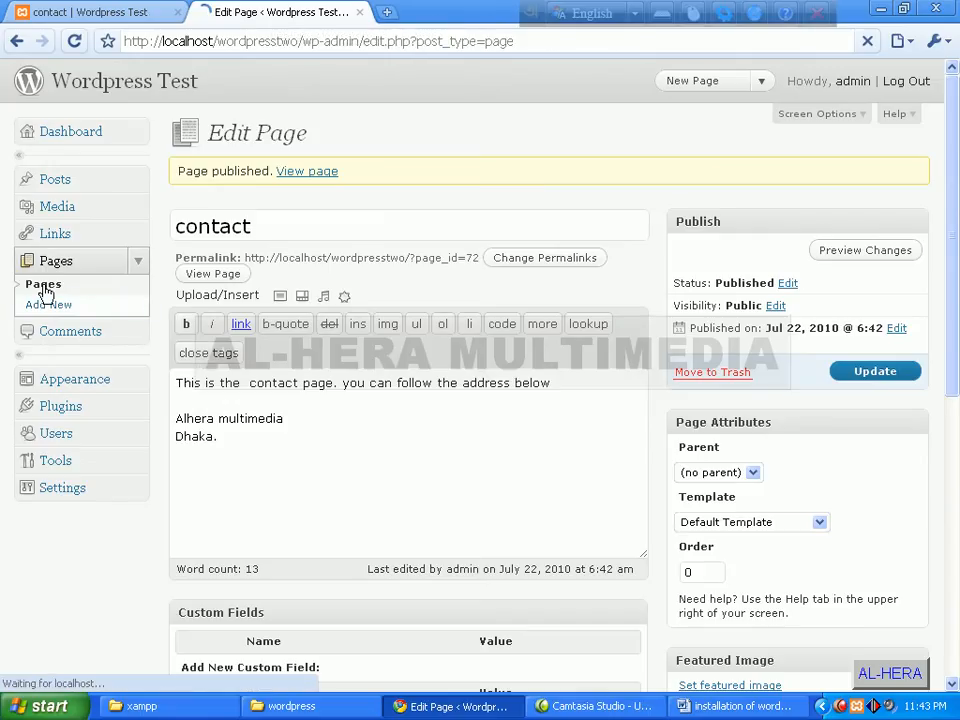